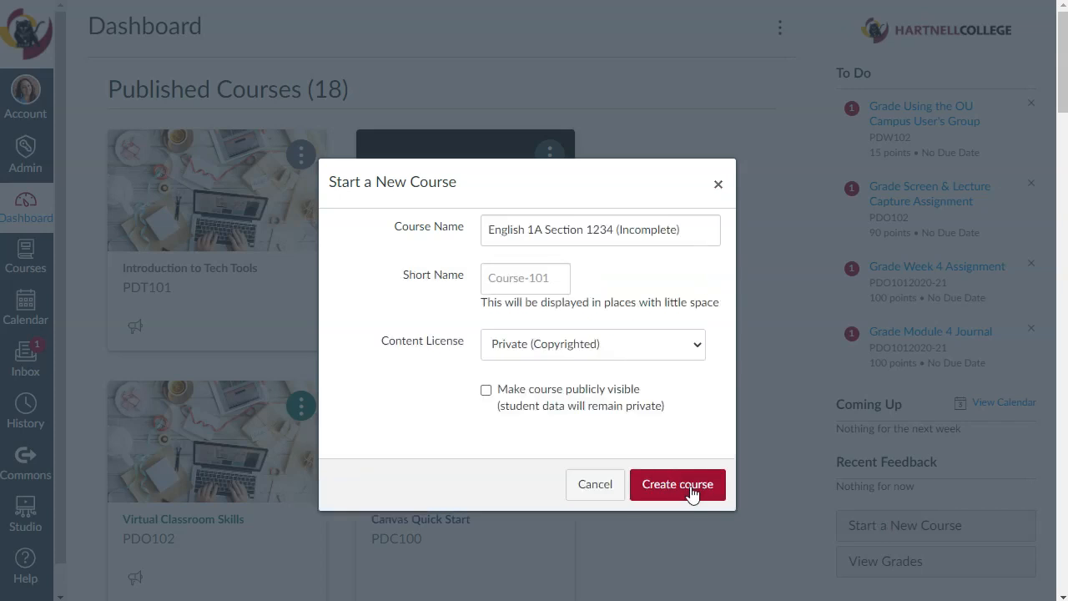
- Create the course English 1A Section 1234 (Incomplete) and set its content import type to Copy a Canvas Course
left_click(691, 489)
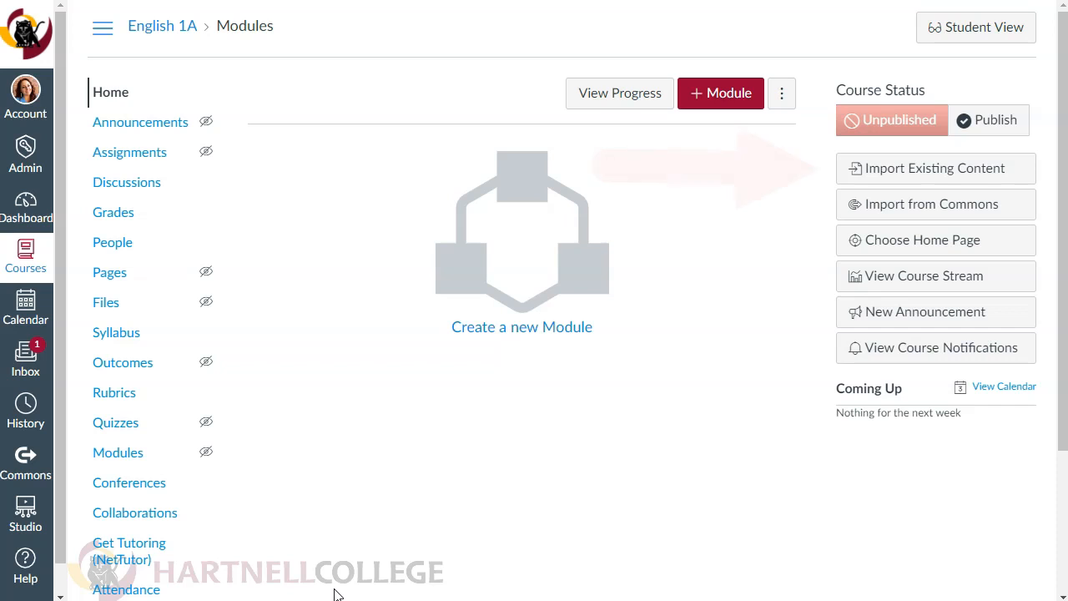
left_click(949, 171)
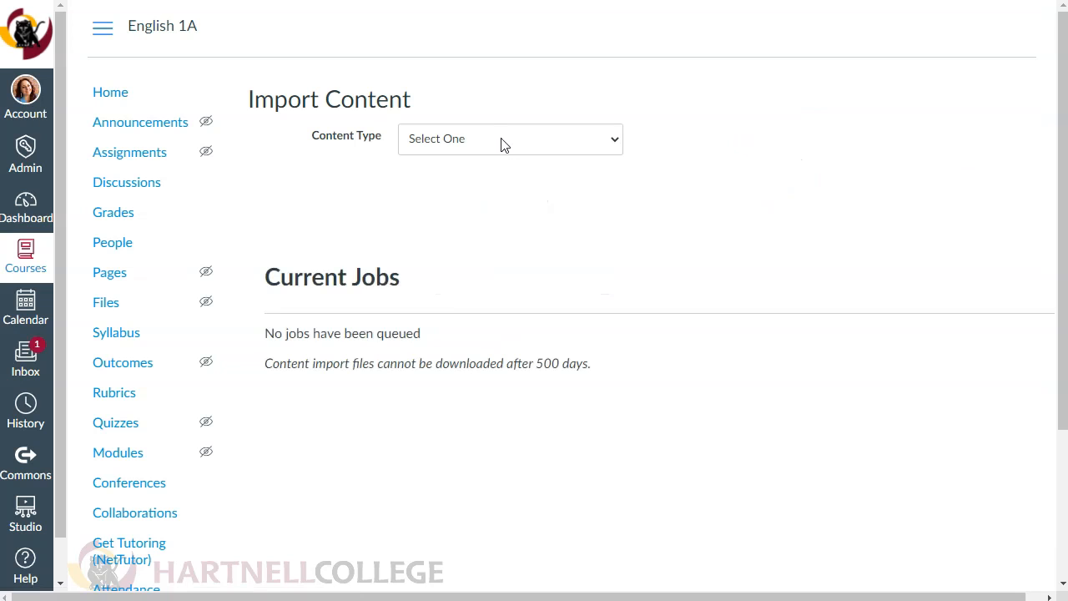
left_click(502, 142)
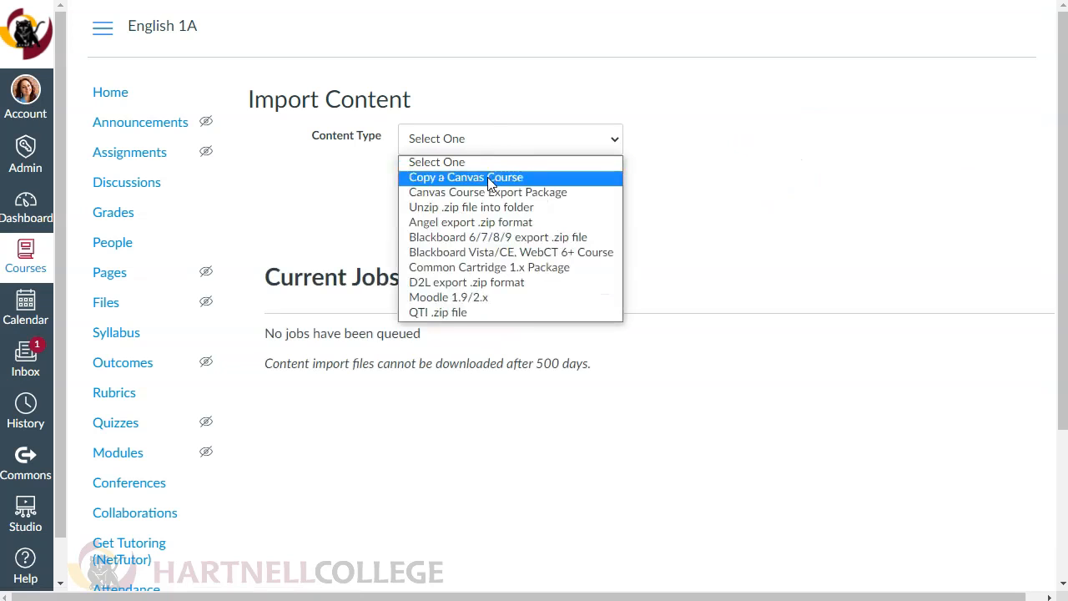
left_click(487, 177)
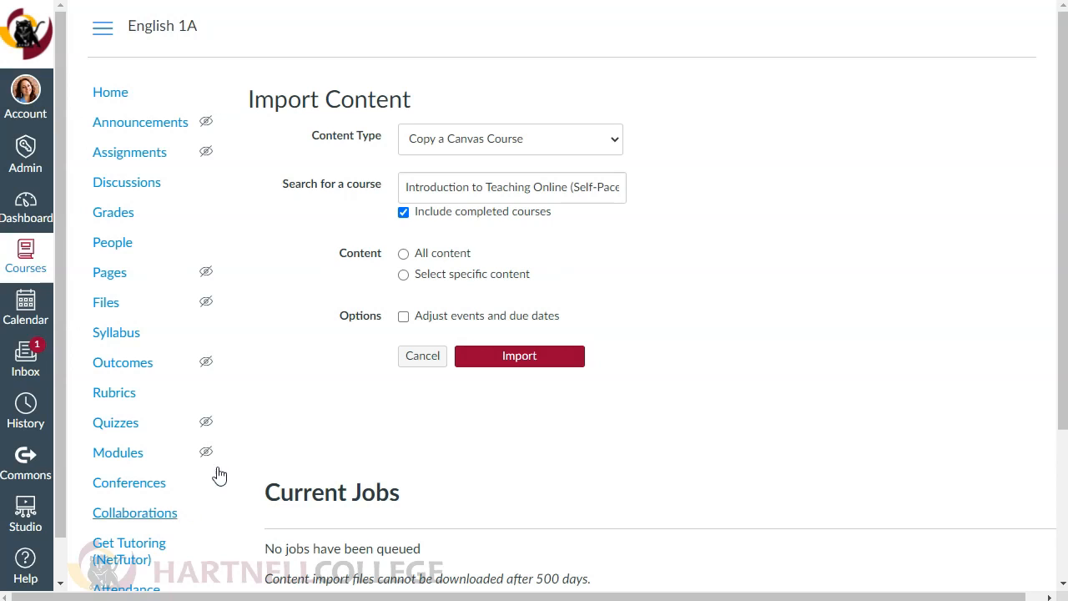
- Import specific content from the Introduction to Teaching Online course, adjusting events and due dates with Remove dates
left_click(404, 276)
left_click(404, 326)
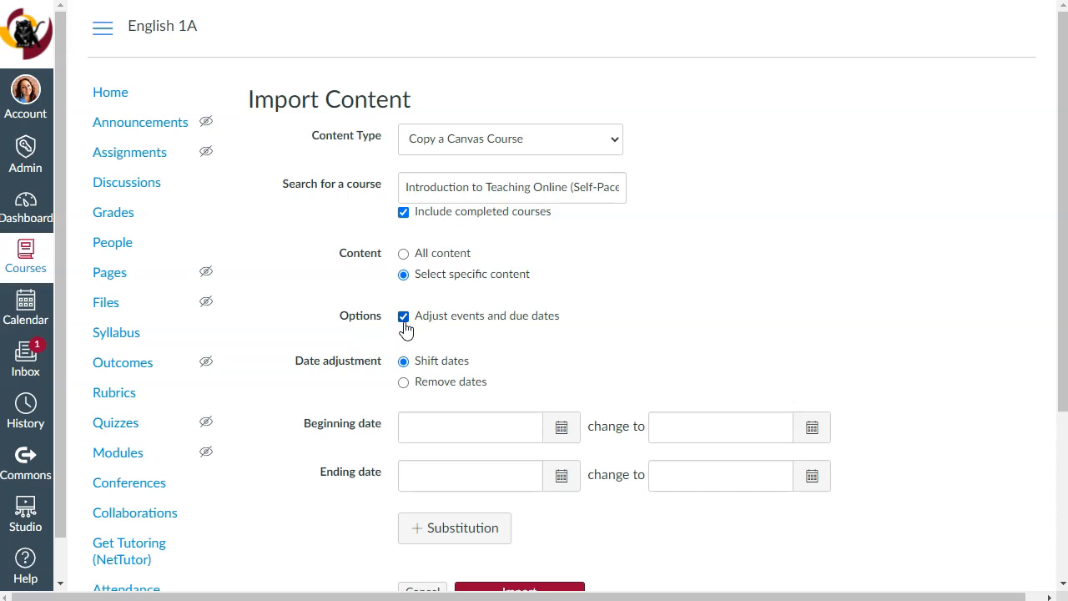
left_click(405, 385)
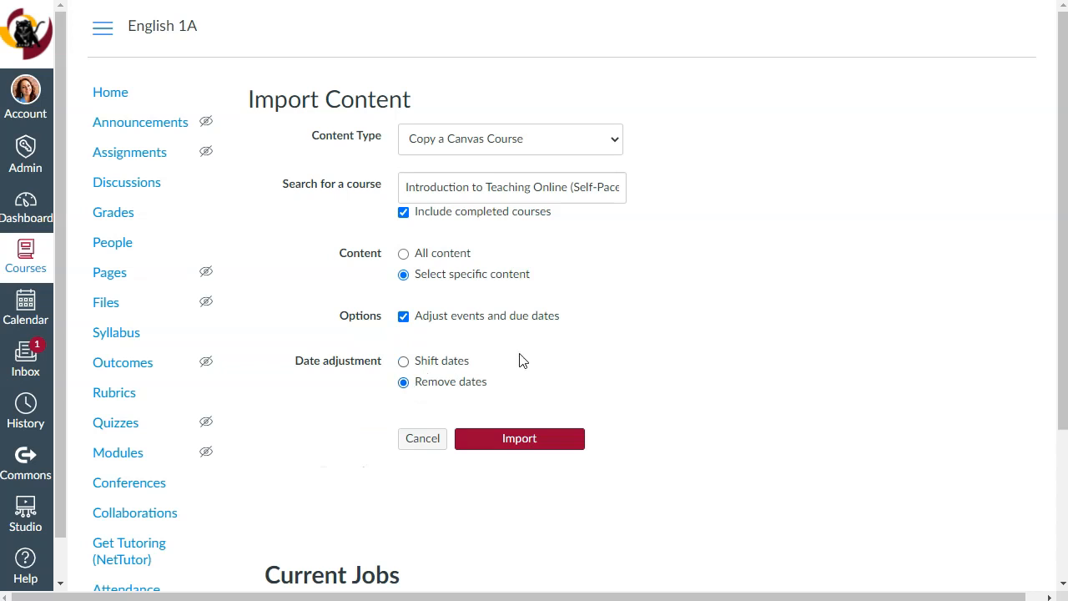
left_click(543, 449)
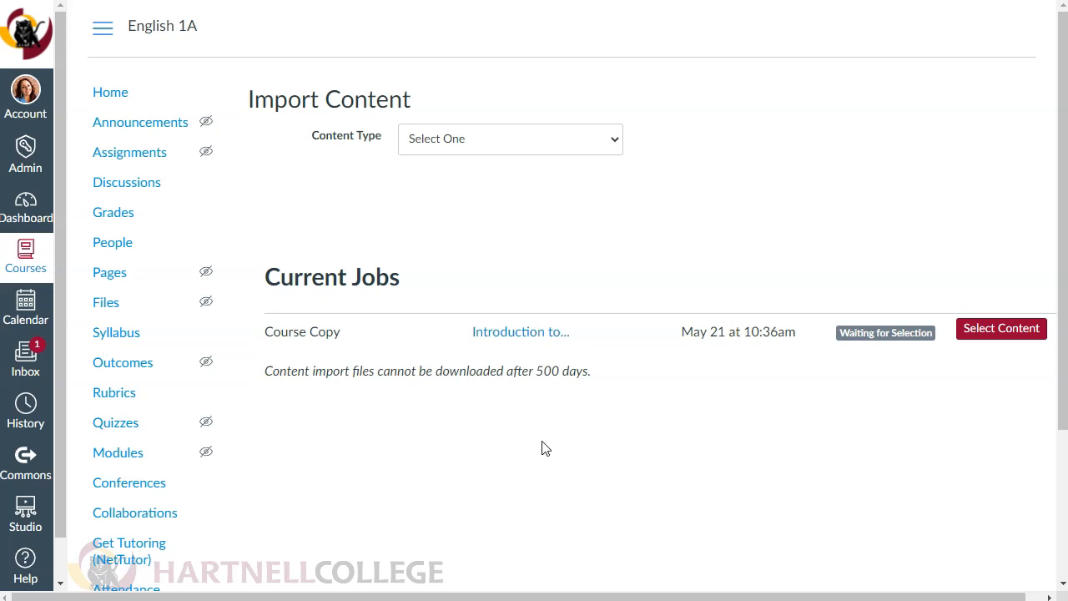
- Select Course Settings and Module 4: Teaching Online: Presence & Community as the content to import from the waiting course copy
left_click(1002, 331)
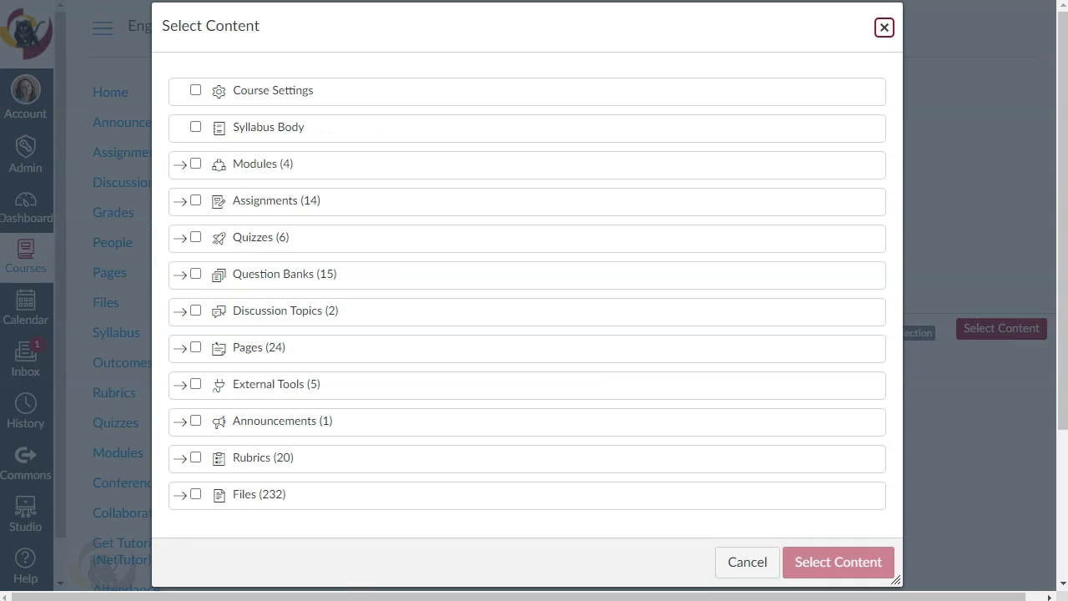
key("Tab")
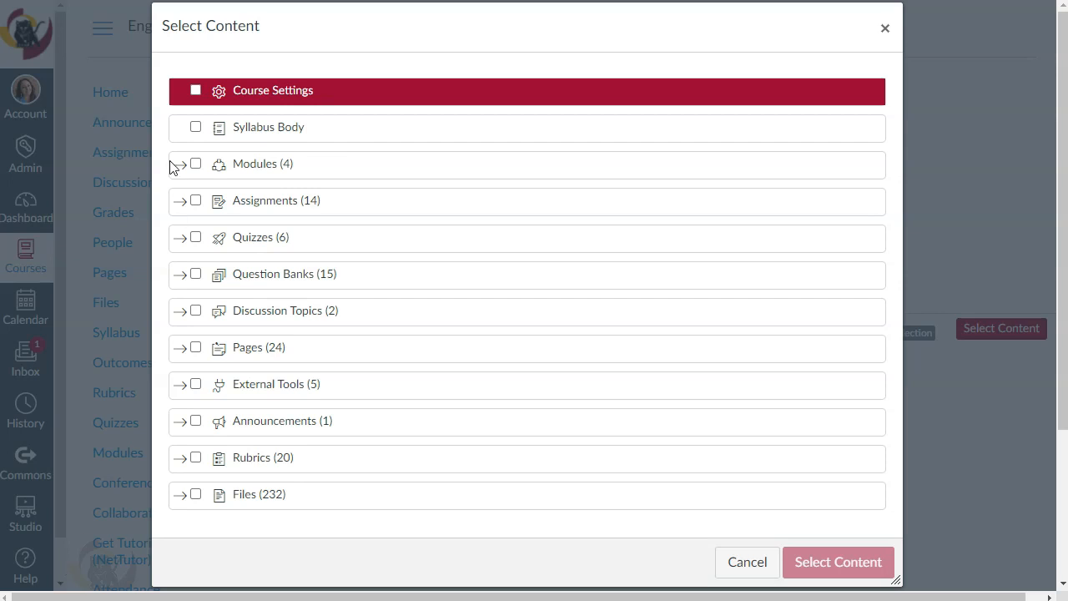
left_click(196, 91)
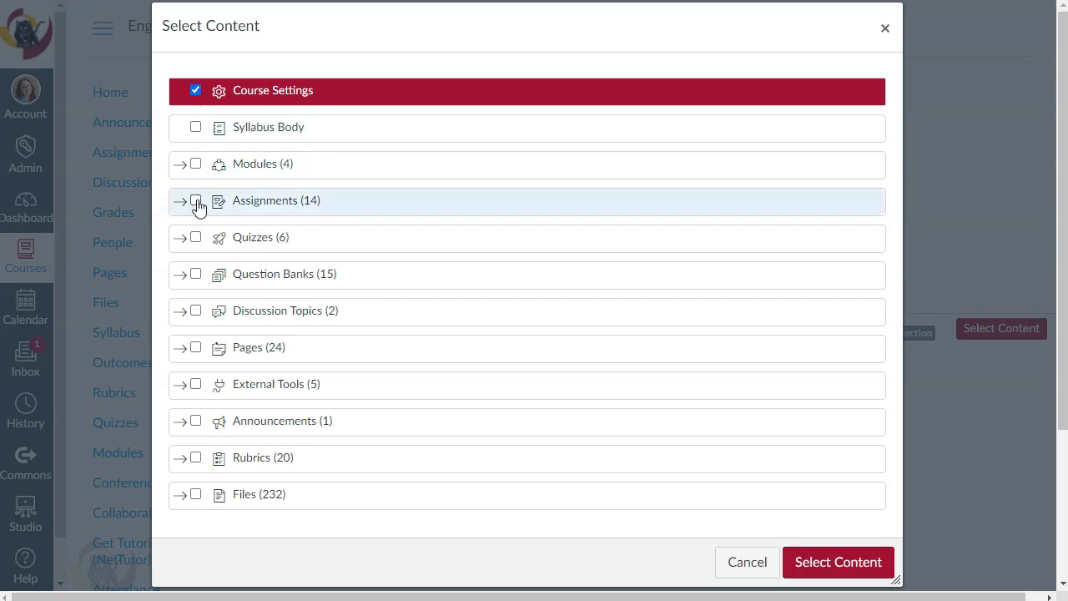
left_click(178, 165)
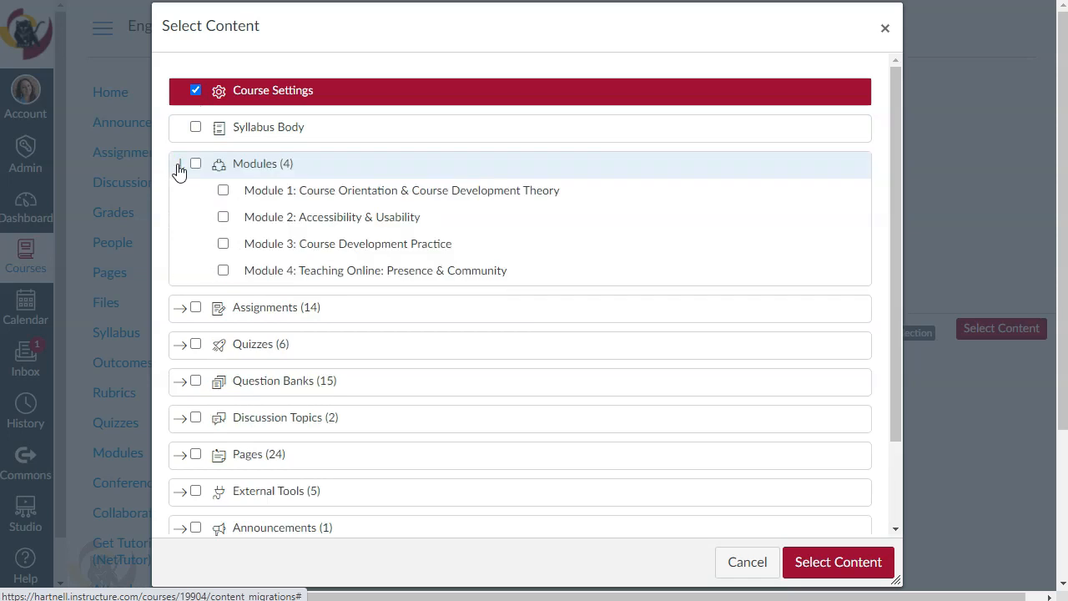
left_click(222, 272)
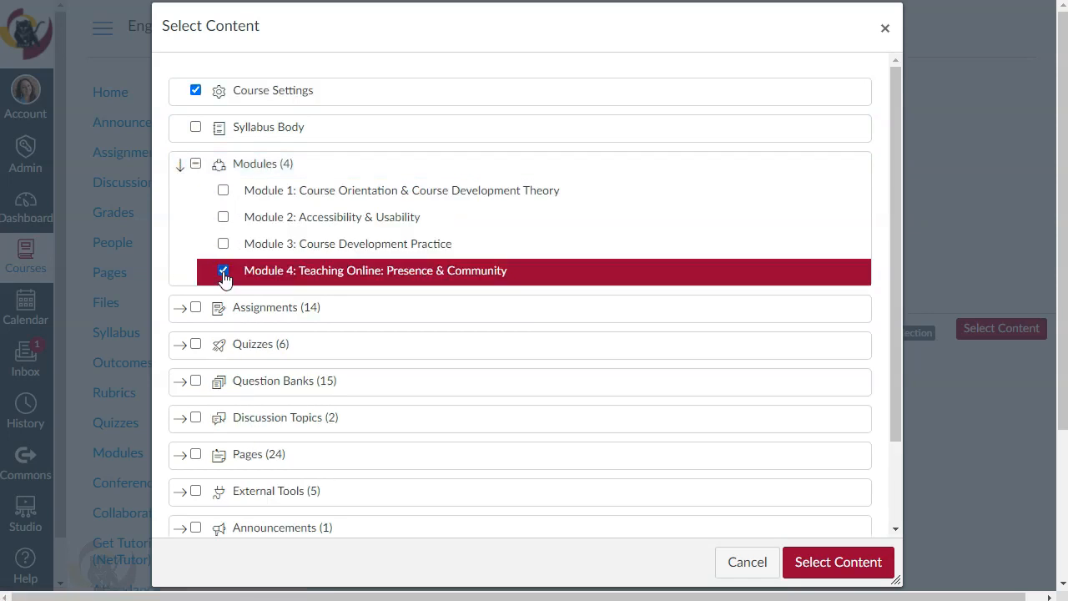
left_click(876, 575)
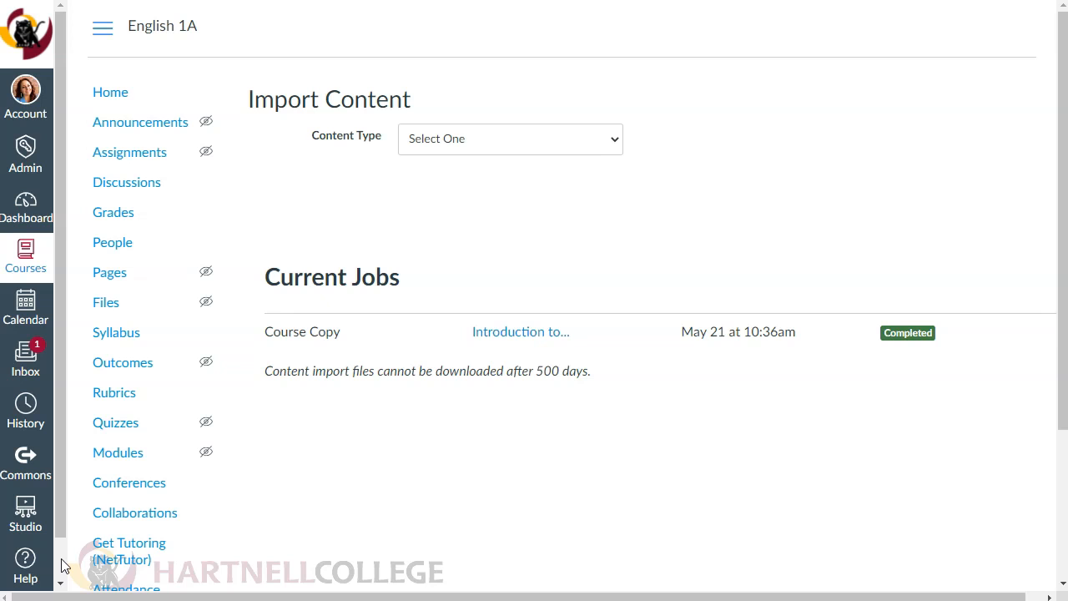
- Set the Due At and Available Until dates of all four imported assignments to Wed Jun 30, 2021 and save them
left_click(118, 97)
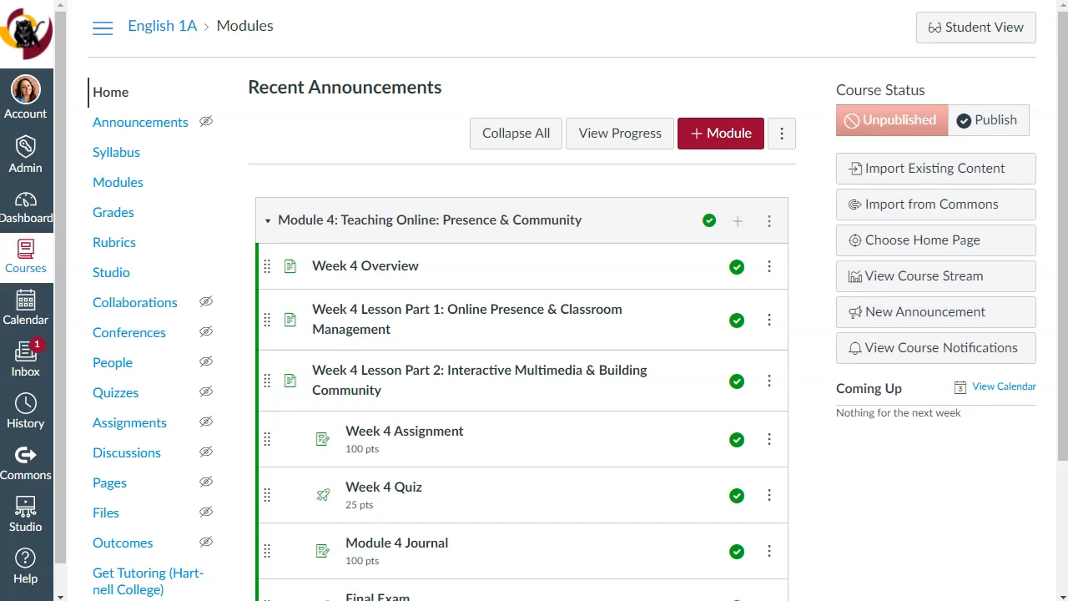
left_click(124, 435)
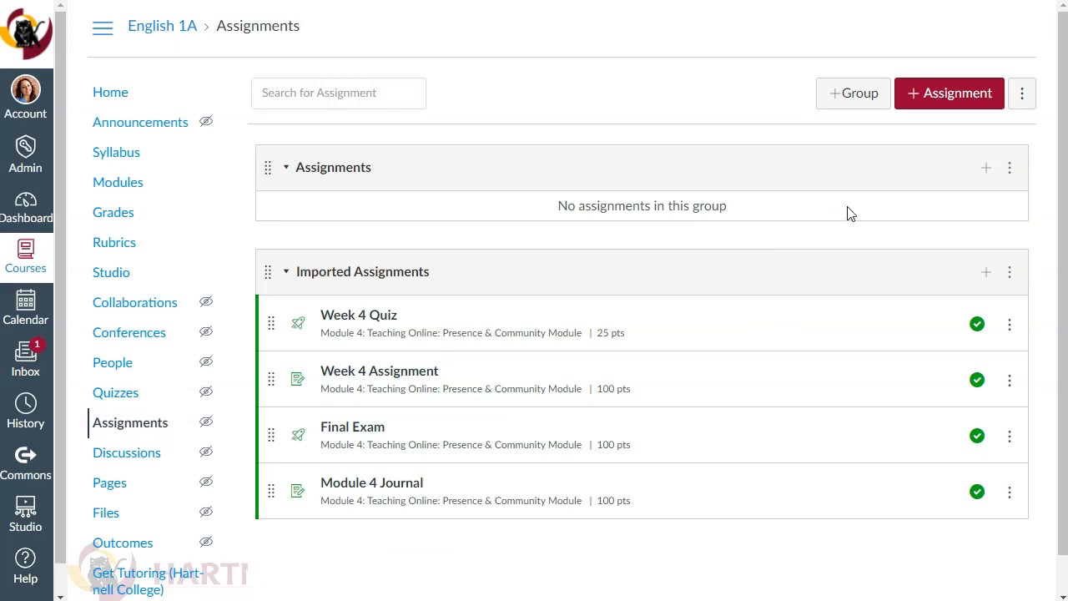
left_click(1023, 94)
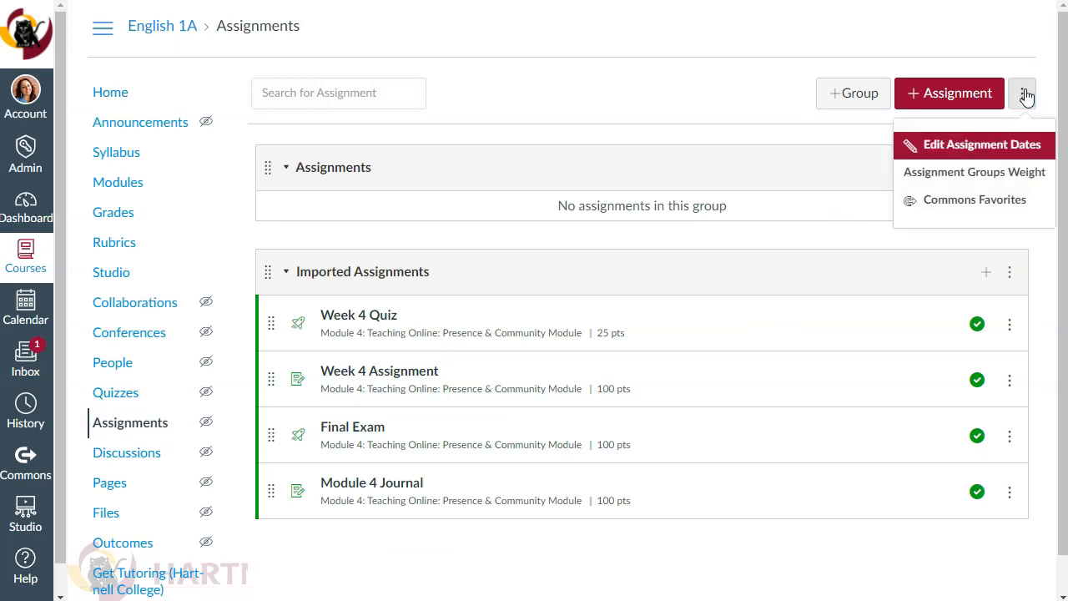
left_click(991, 151)
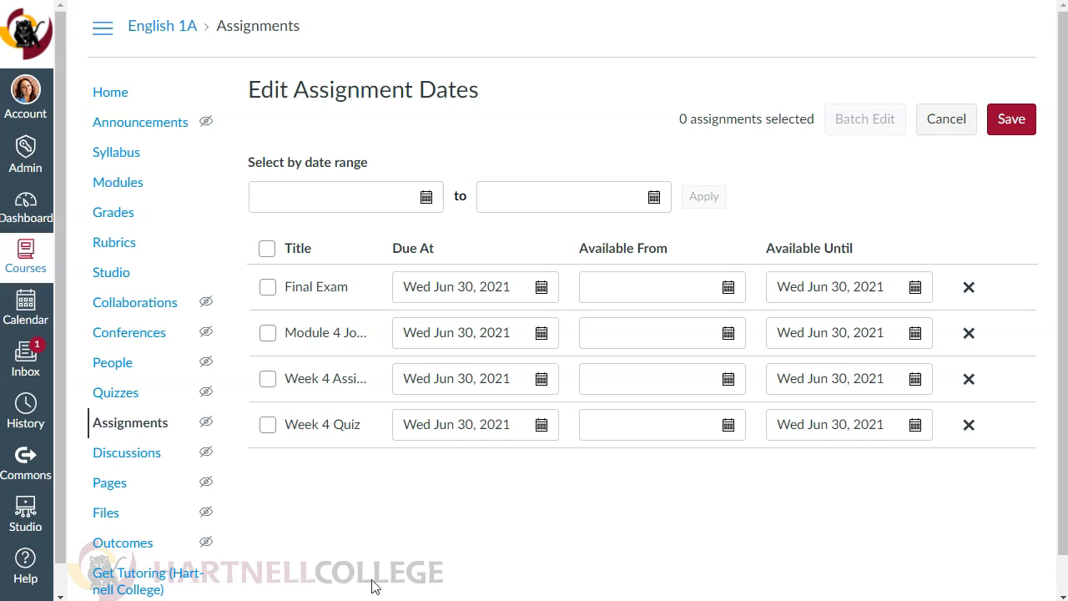
left_click(1011, 122)
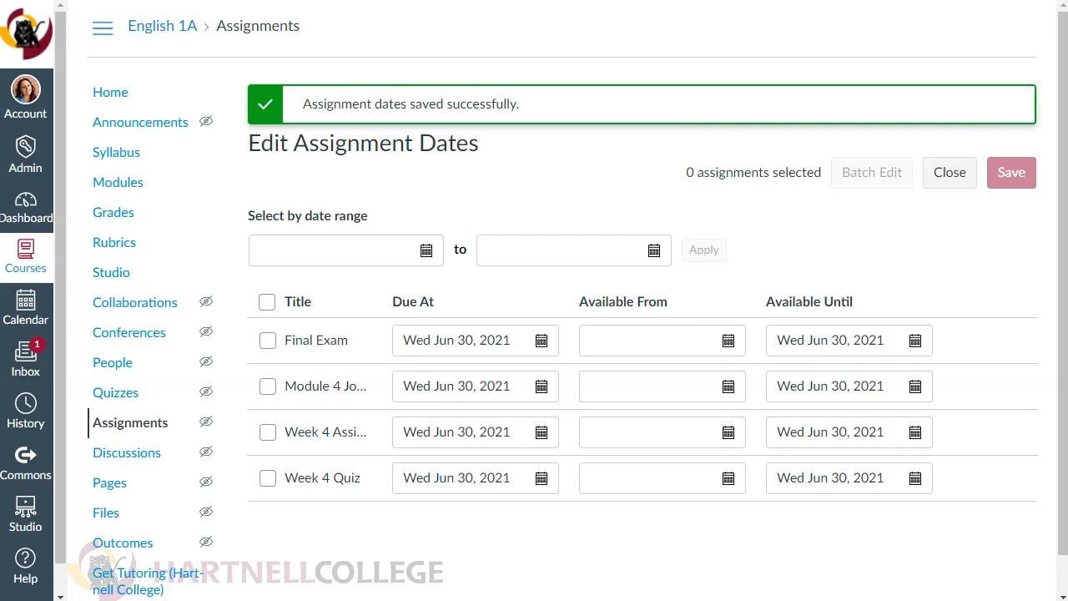
- In the course settings, allow student self-enrollment by secret URL with a "Join this Course" link on the home page, and update the details
scroll(173, 449, "down", 1)
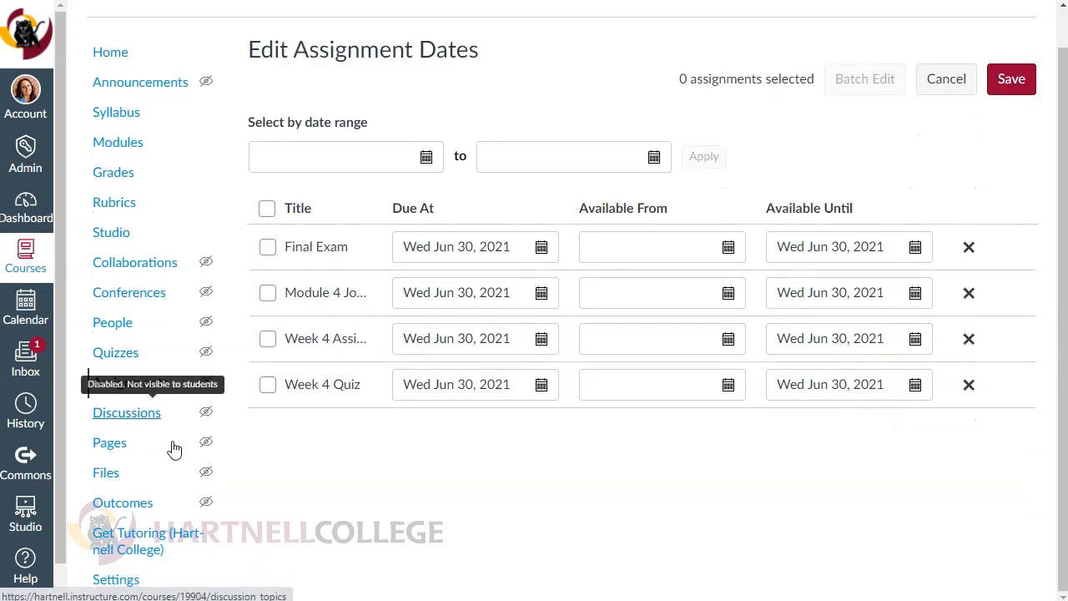
left_click(123, 577)
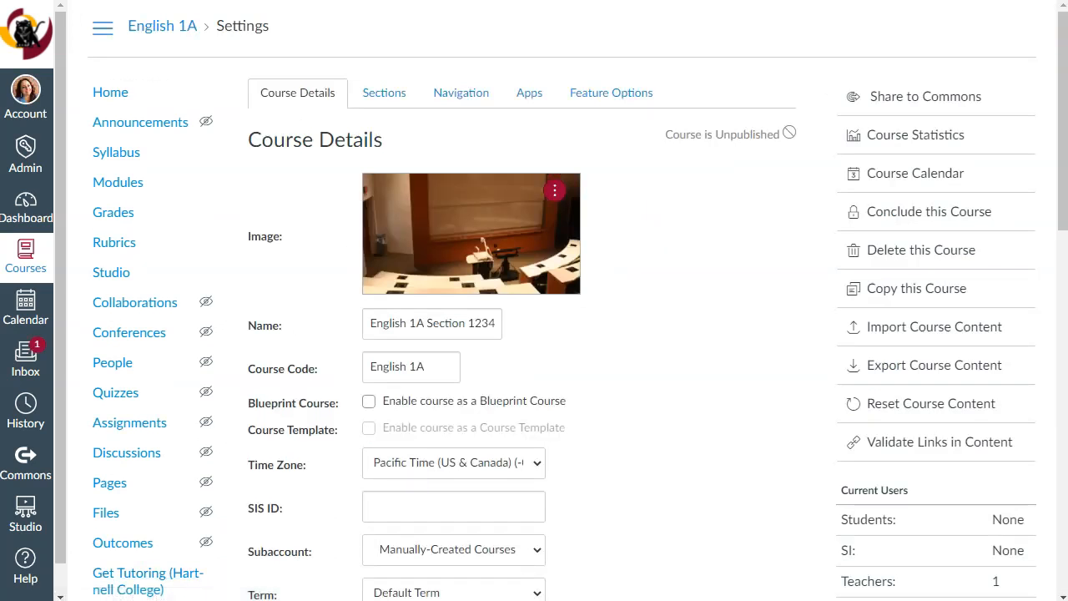
scroll(641, 318, "down", 5)
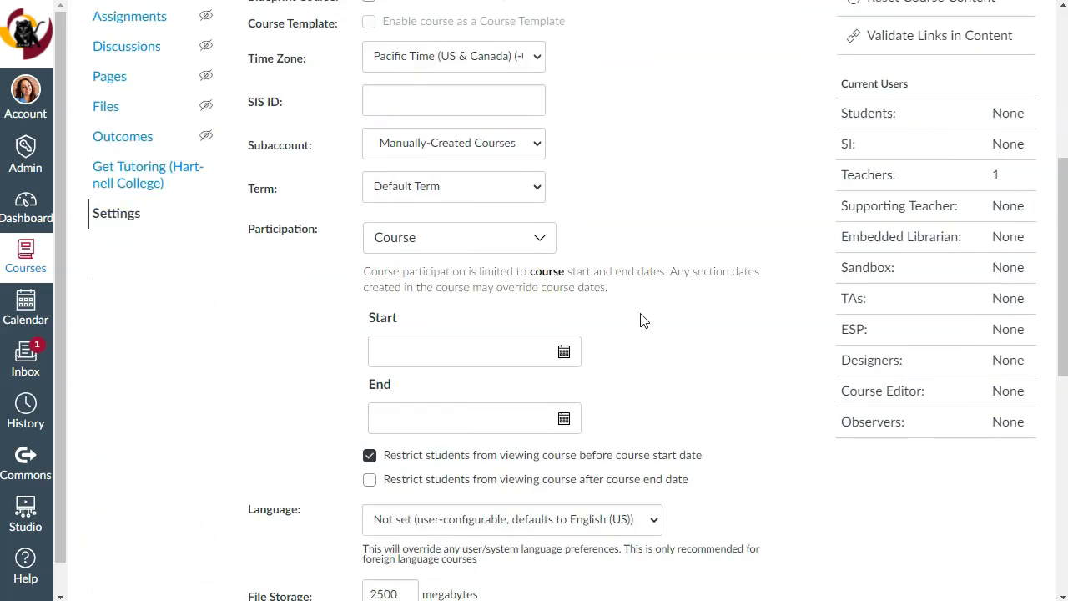
scroll(641, 319, "down", 7)
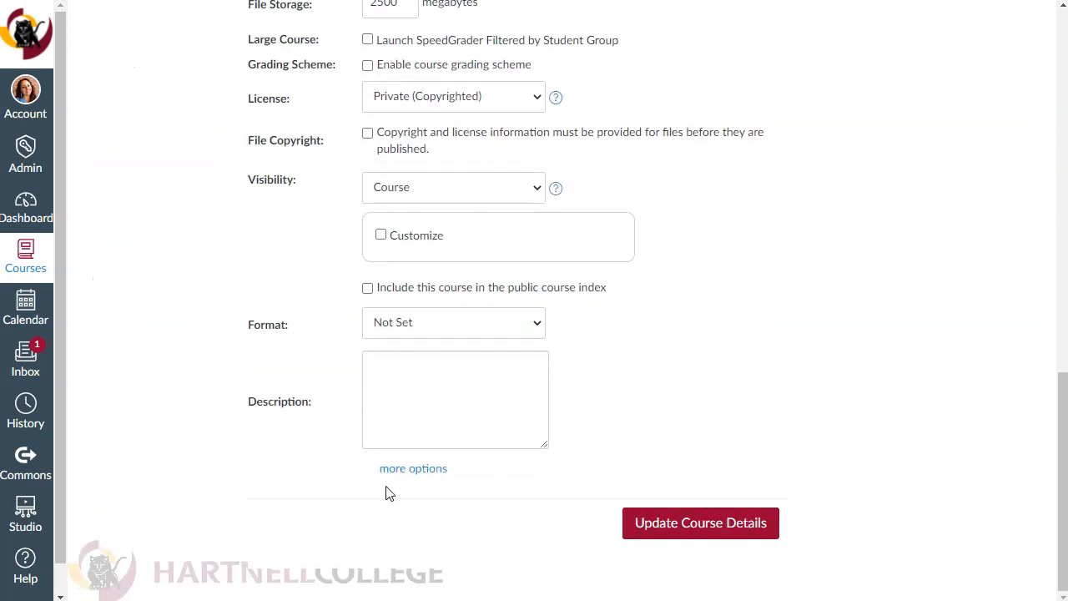
left_click(413, 470)
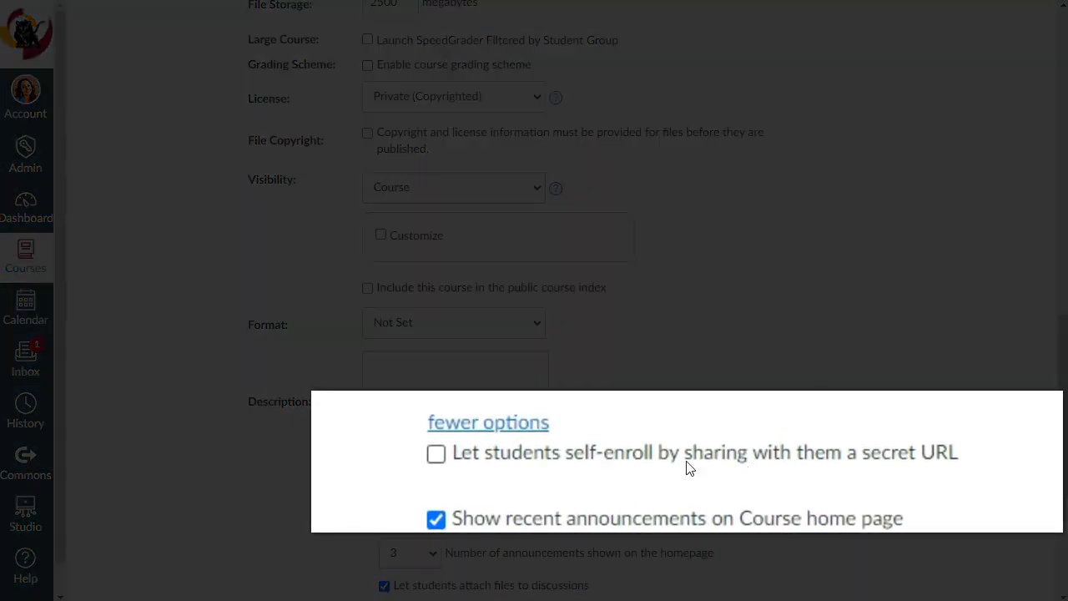
left_click(436, 454)
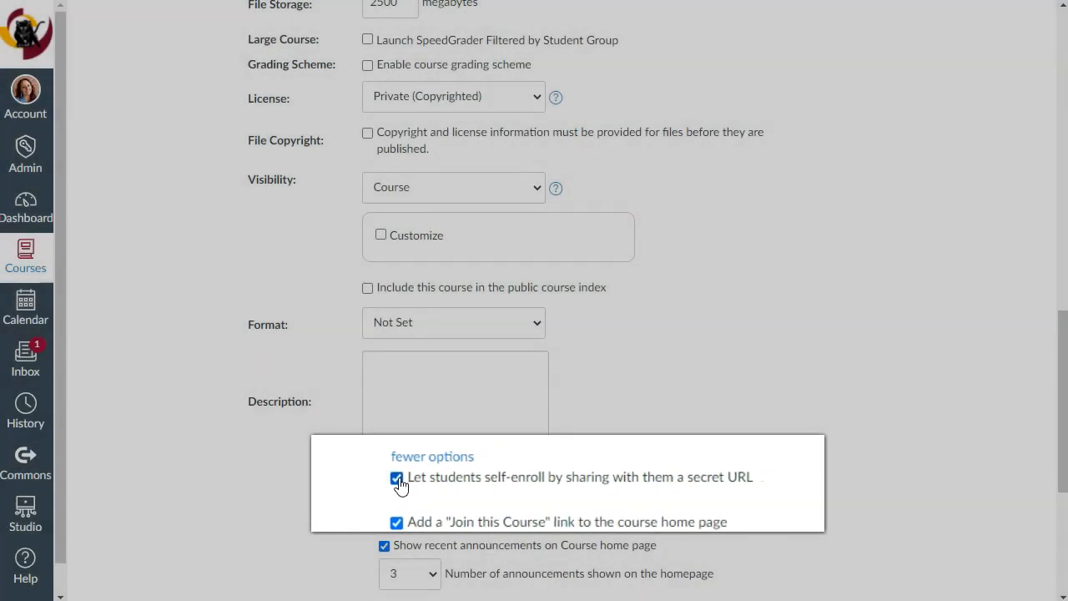
scroll(848, 377, "down", 4)
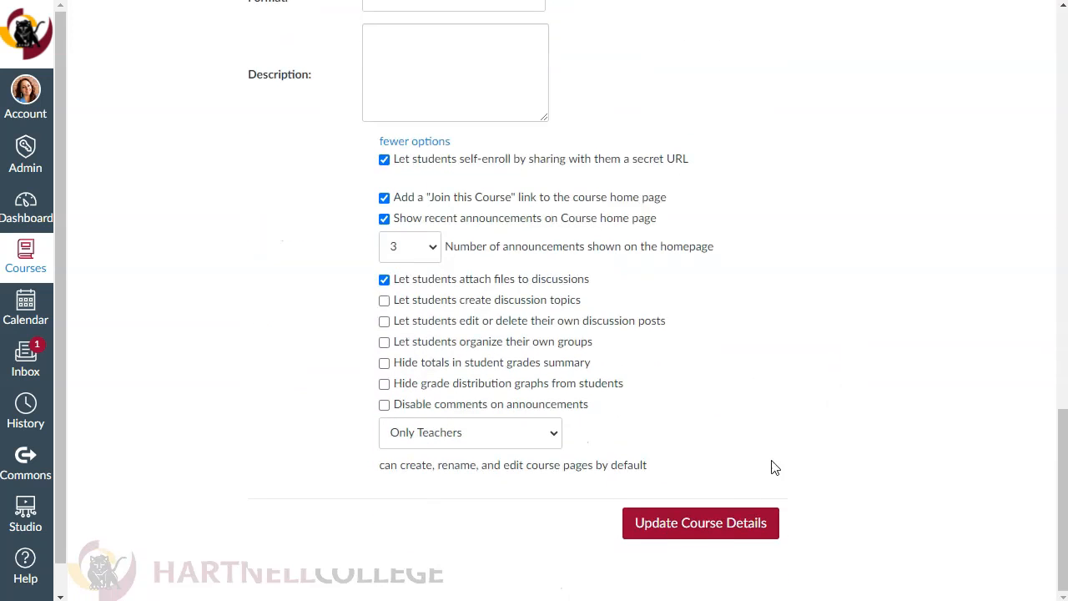
left_click(691, 534)
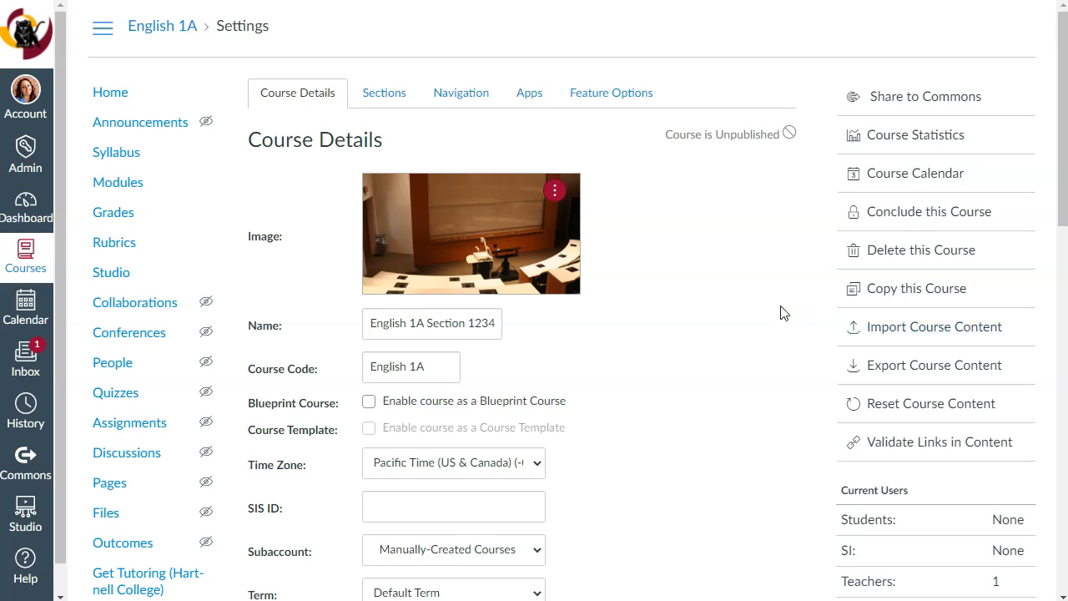
- Copy the course's self-enrollment URL from the end of the course details
scroll(769, 281, "down", 11)
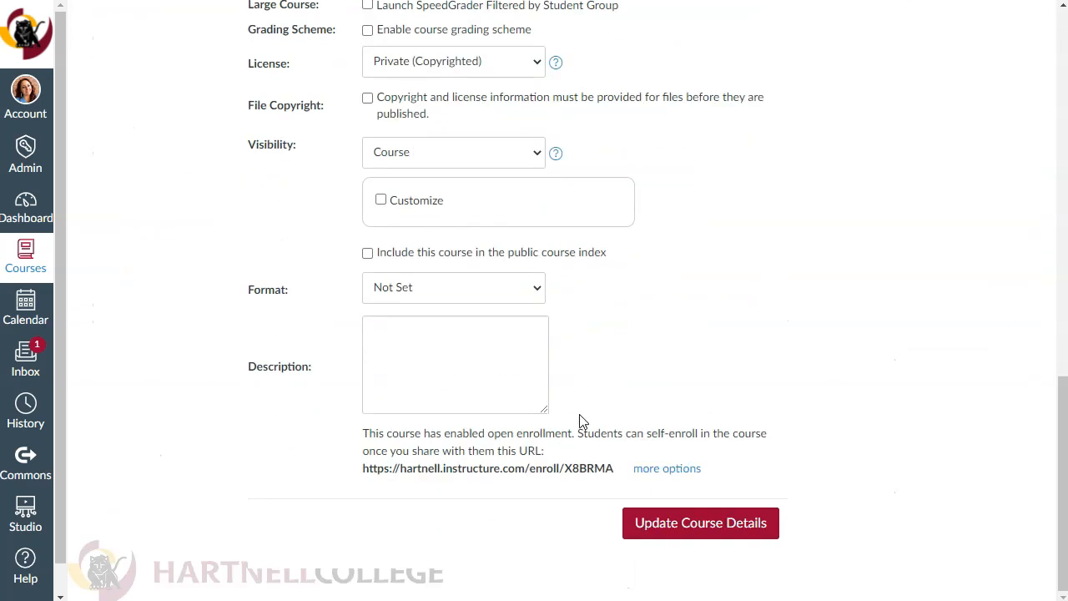
left_click_drag(363, 468, 616, 471)
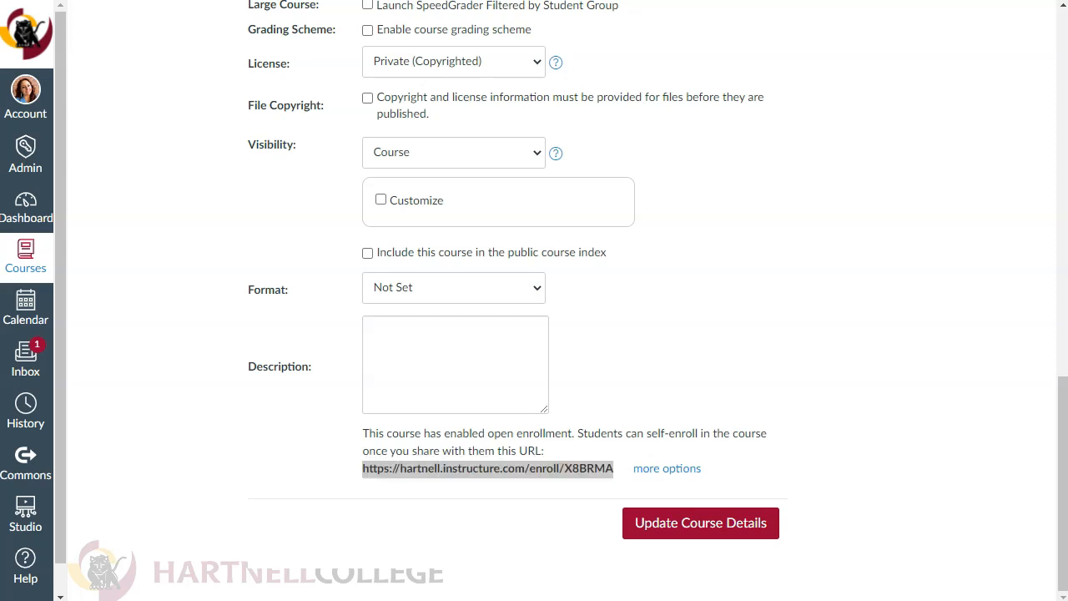
right_click(399, 469)
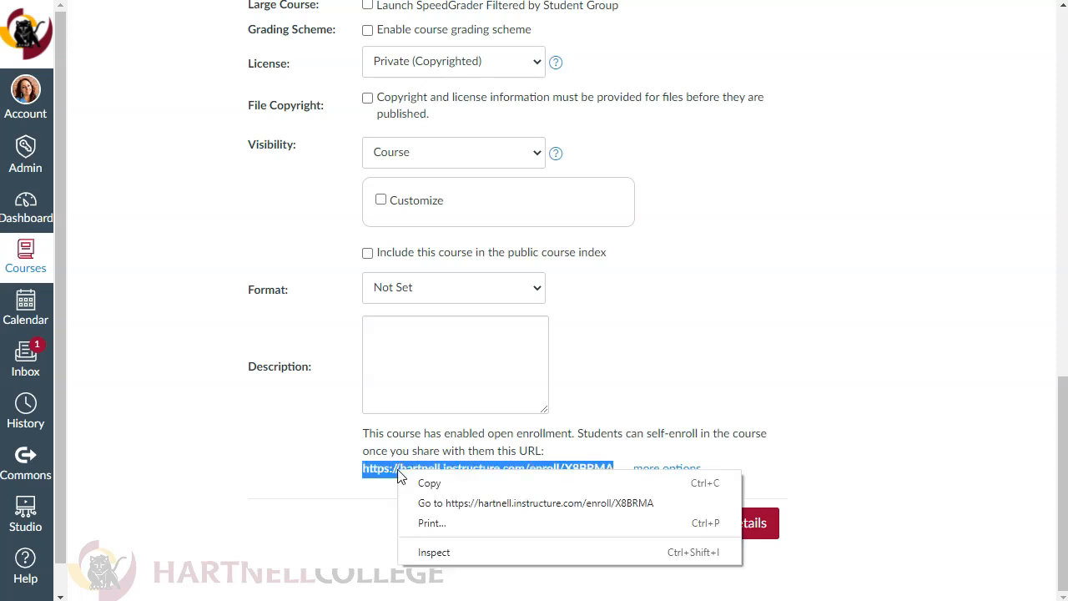
left_click(436, 486)
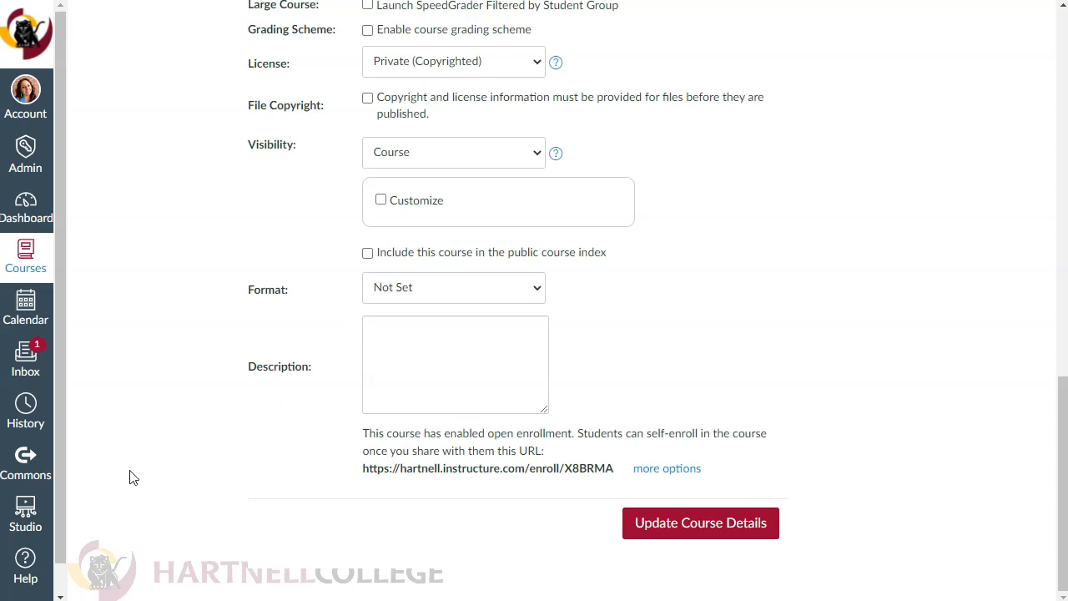
- Check the publish status of the Module 4 items on the course home page and publish the course
scroll(131, 476, "up", 10)
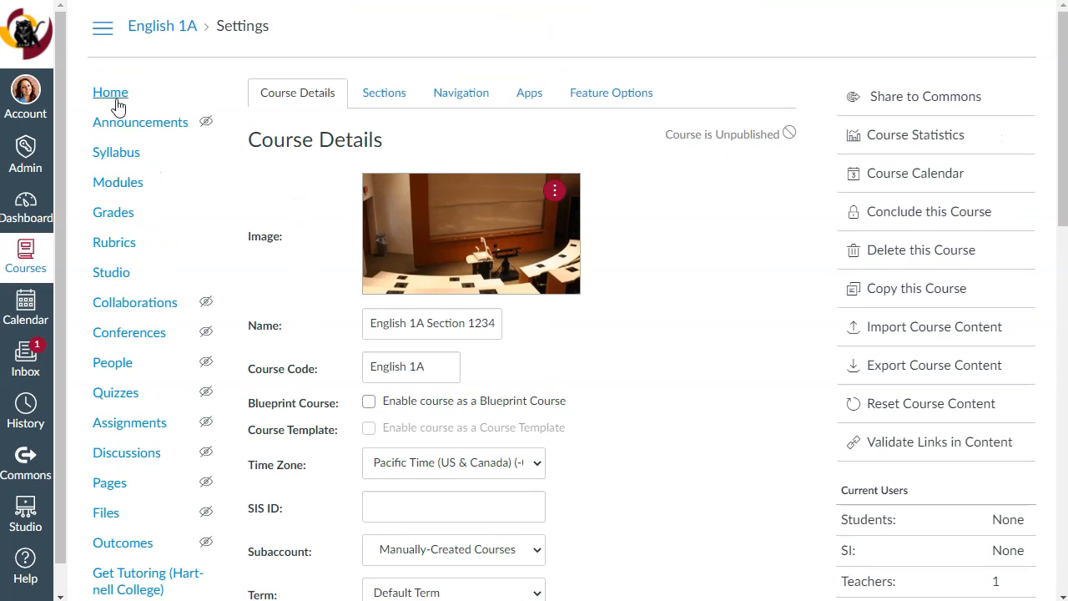
left_click(116, 98)
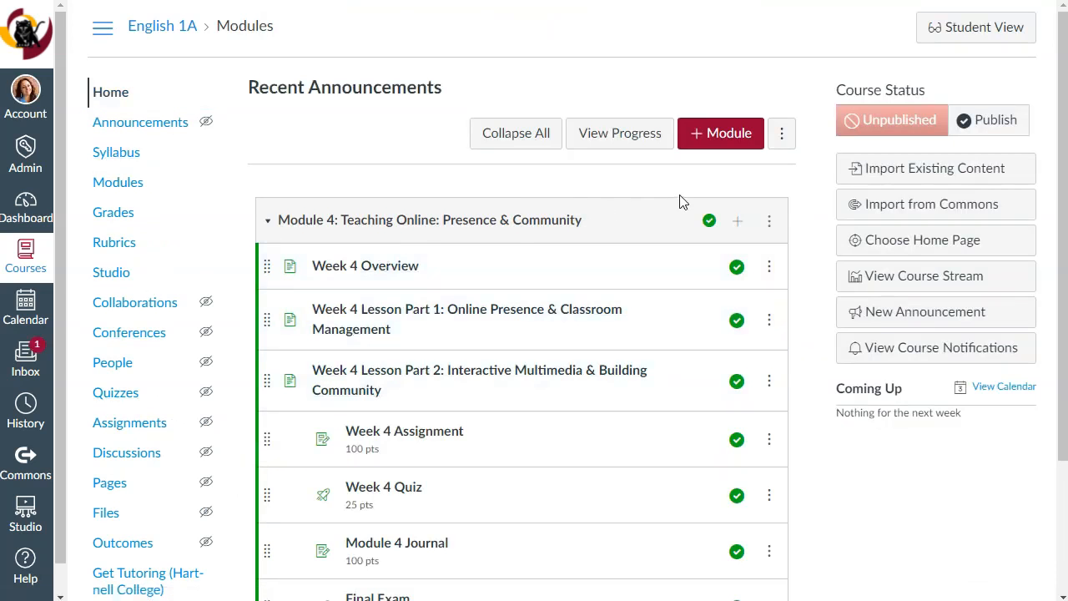
left_click(708, 222)
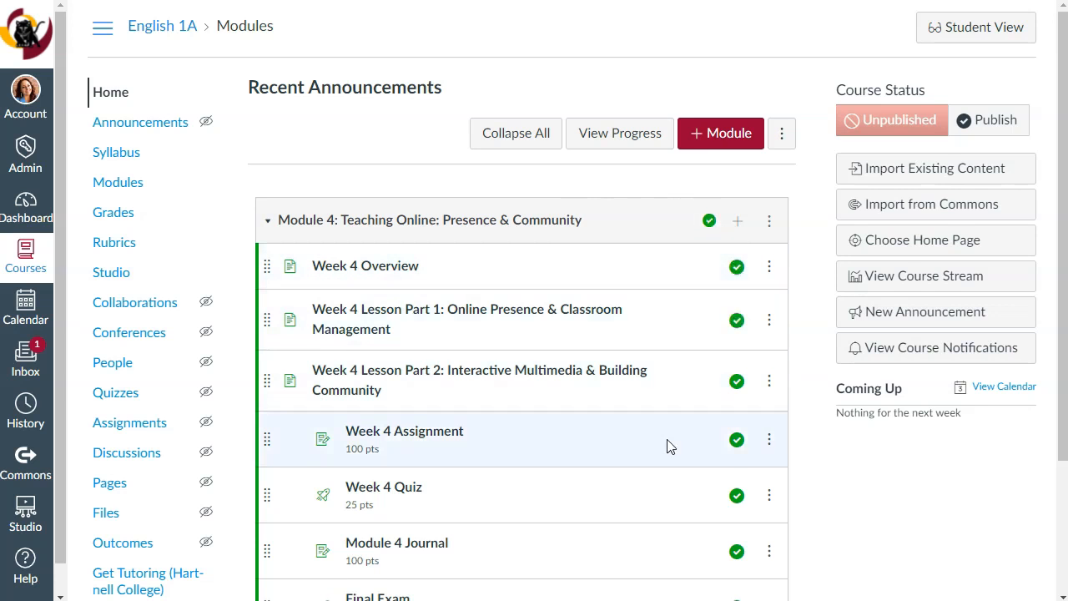
scroll(653, 449, "down", 1)
scroll(653, 450, "down", 1)
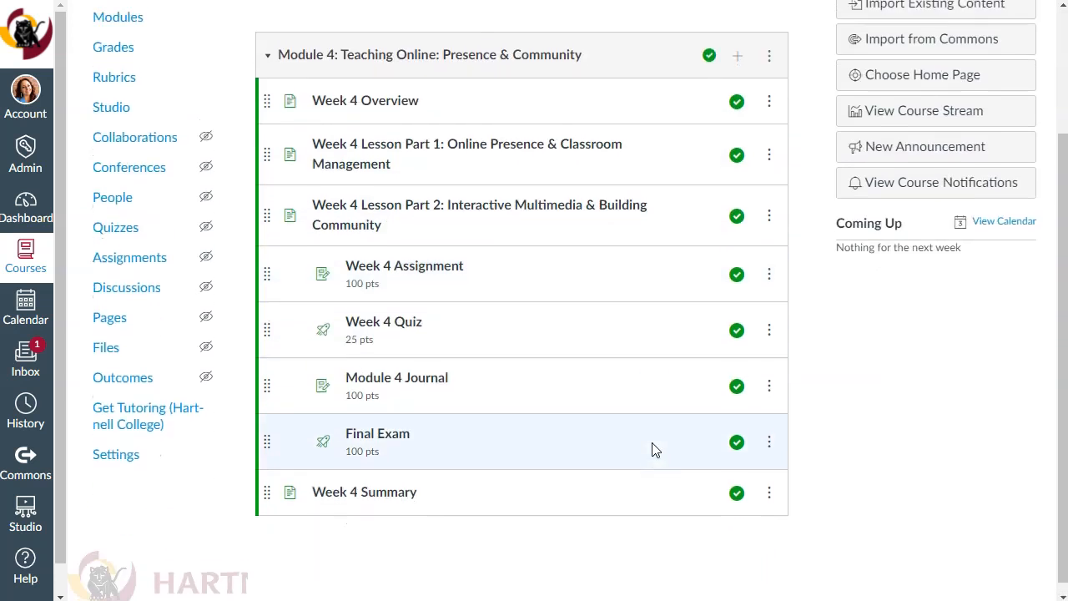
scroll(655, 450, "up", 2)
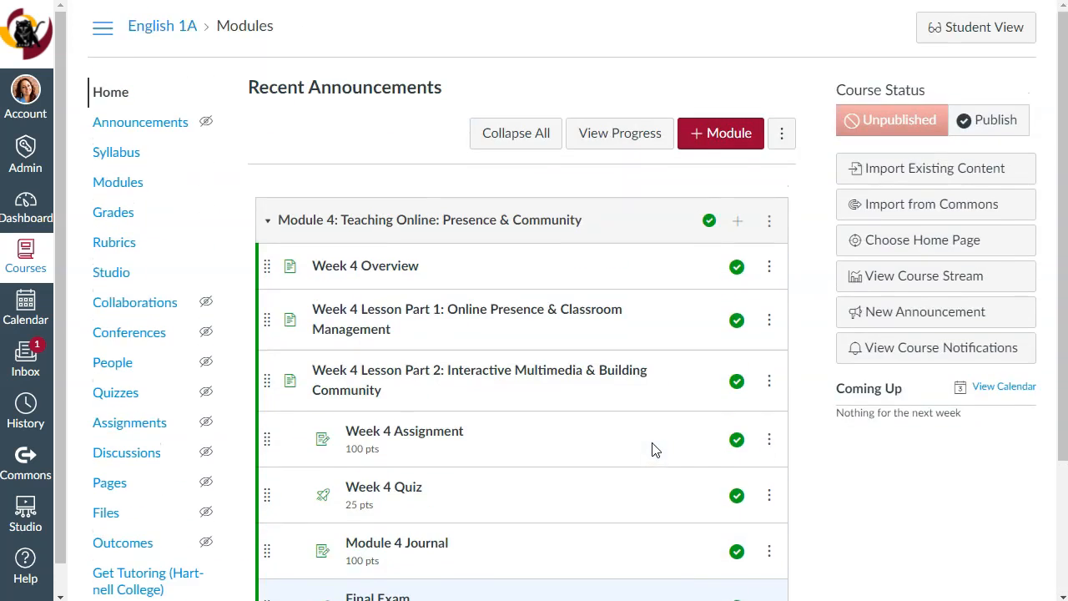
left_click(1001, 122)
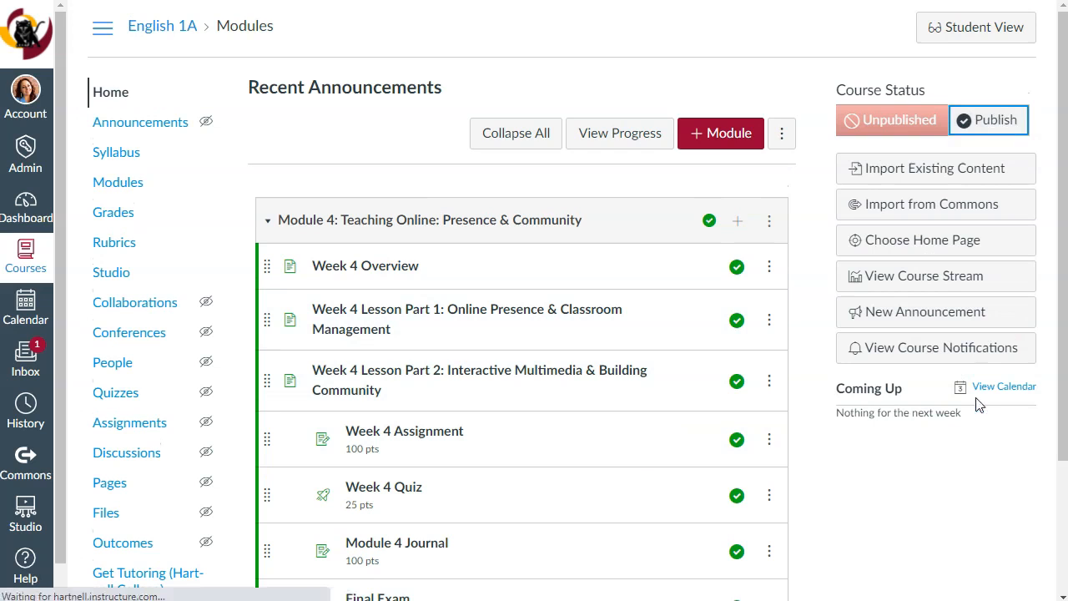